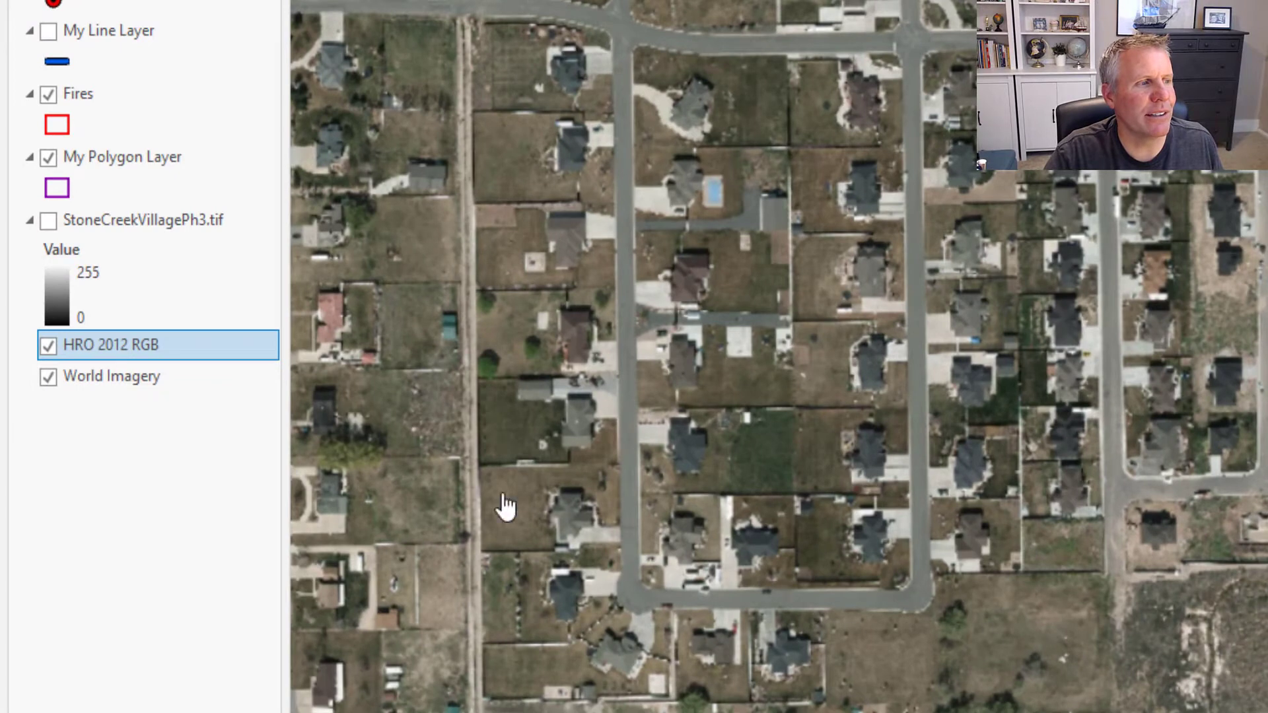
Step: Select World Imagery, then reselect HRO 2012 RGB to show its Swipe and 500 ms Flicker options
left_click(105, 381)
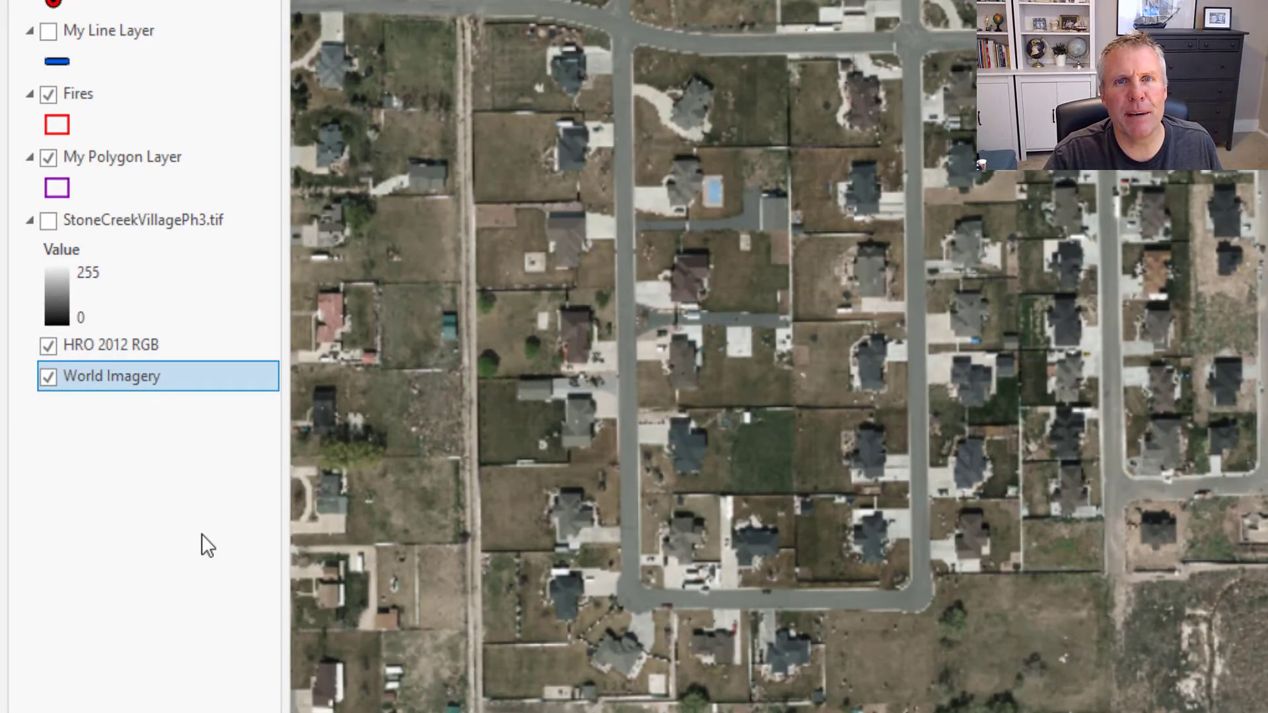
left_click(103, 343)
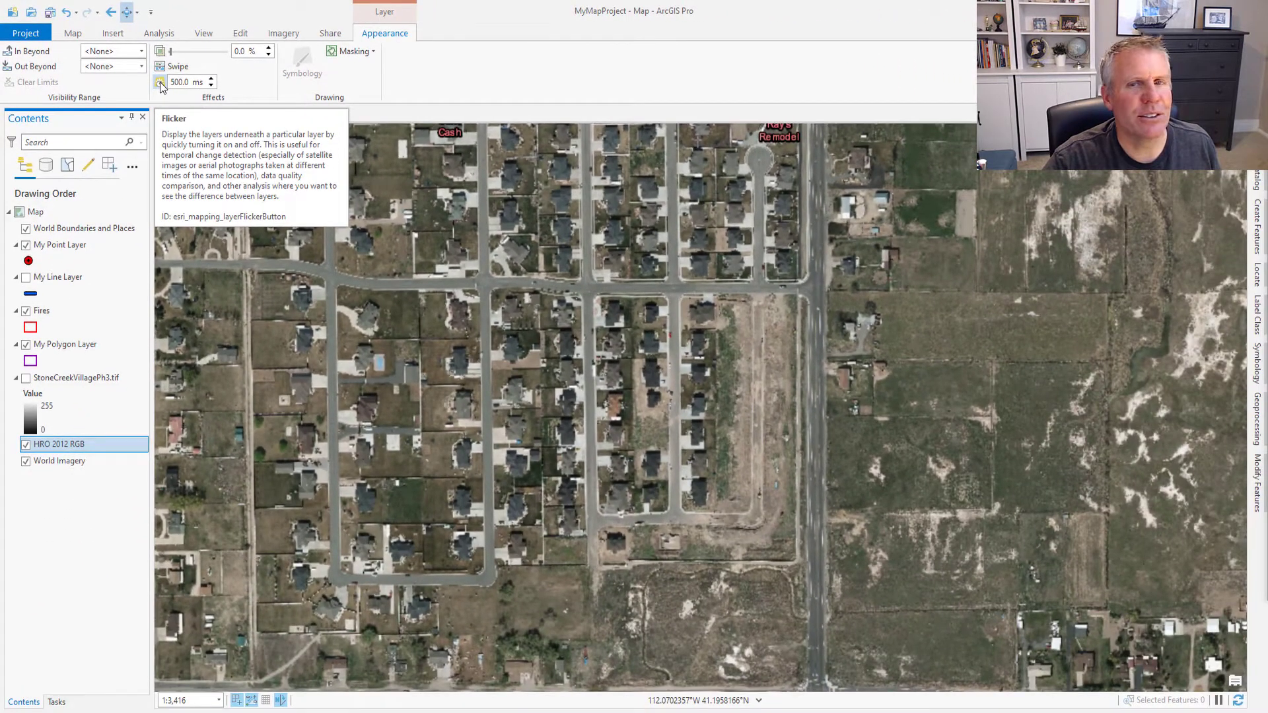
Step: Flicker the HRO 2012 RGB imagery at 500 ms and pan across the subdivision to watch it
left_click(160, 82)
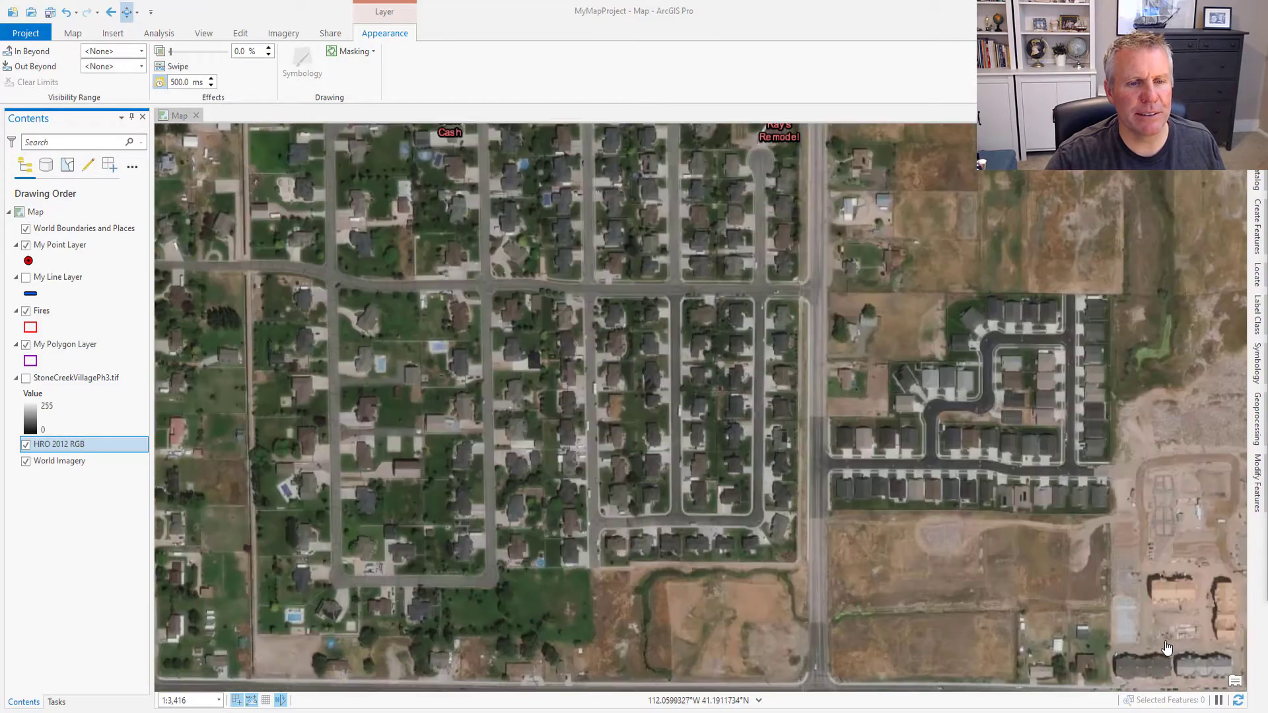
left_click_drag(1166, 649, 1106, 602)
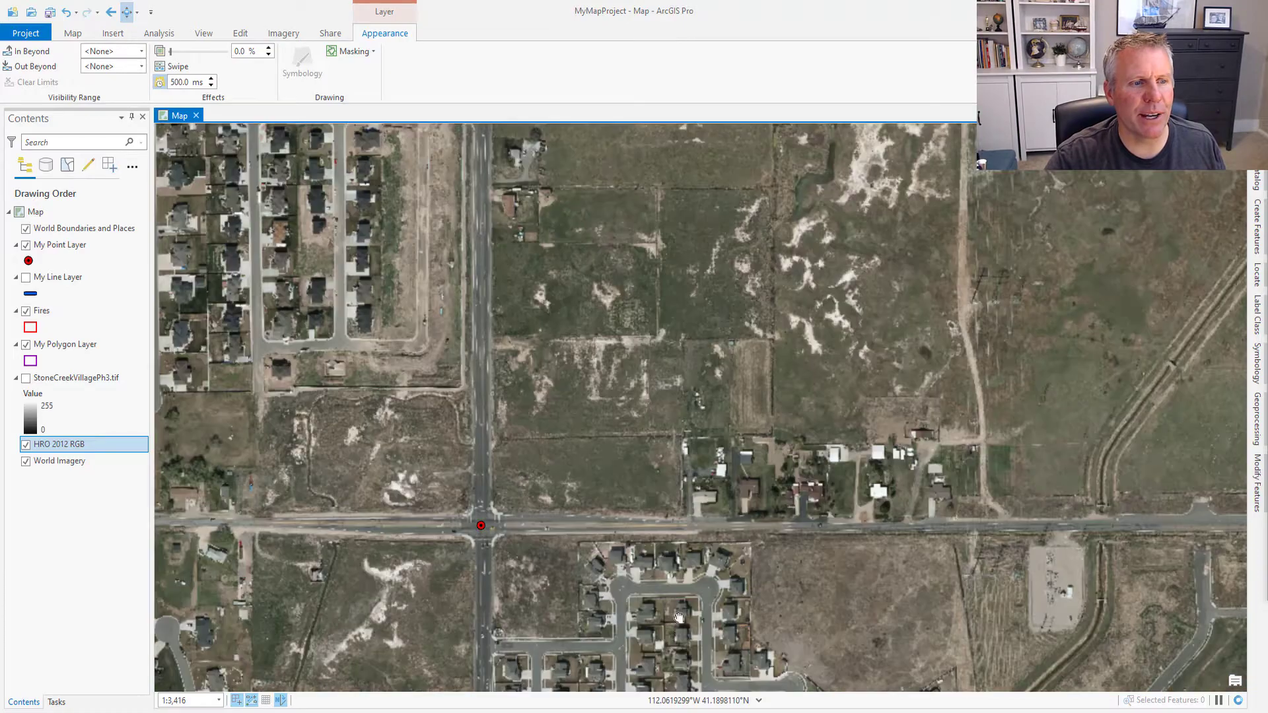
left_click_drag(889, 555, 1003, 338)
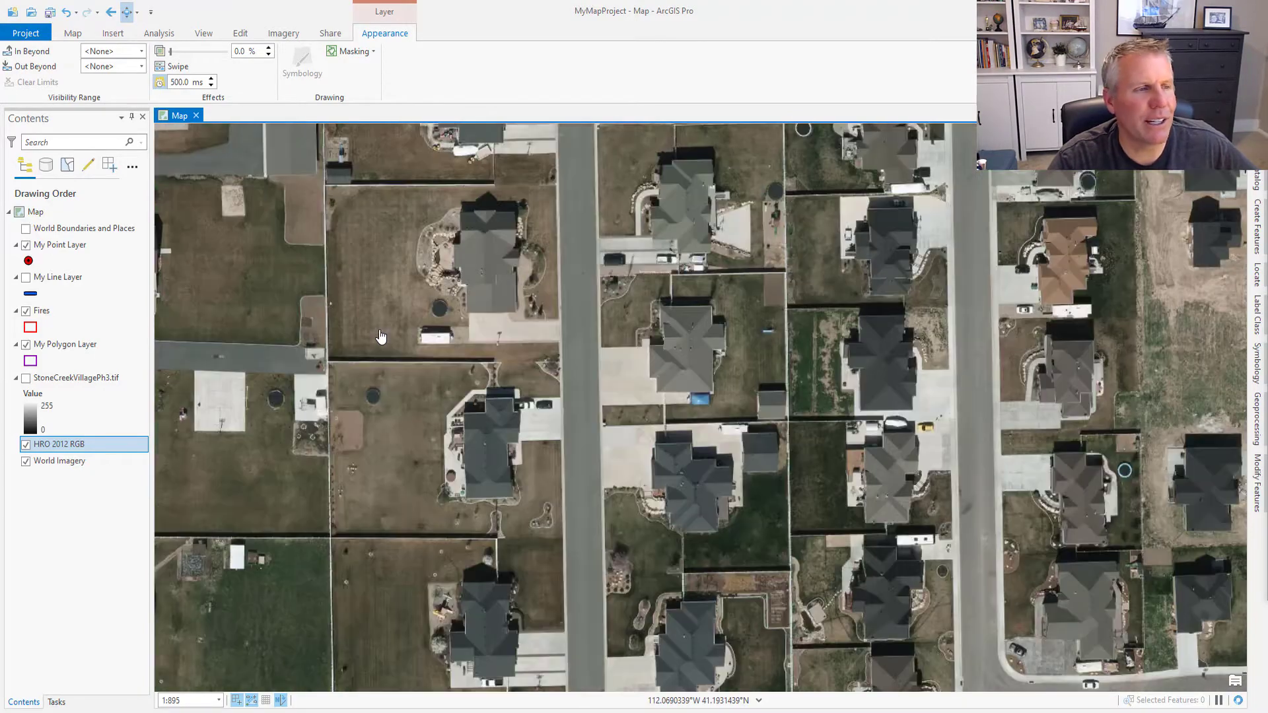
key("Right")
Step: Hide My Polygon Layer and toggle the HRO 2012 RGB flicker
scroll(381, 337, "down", 3)
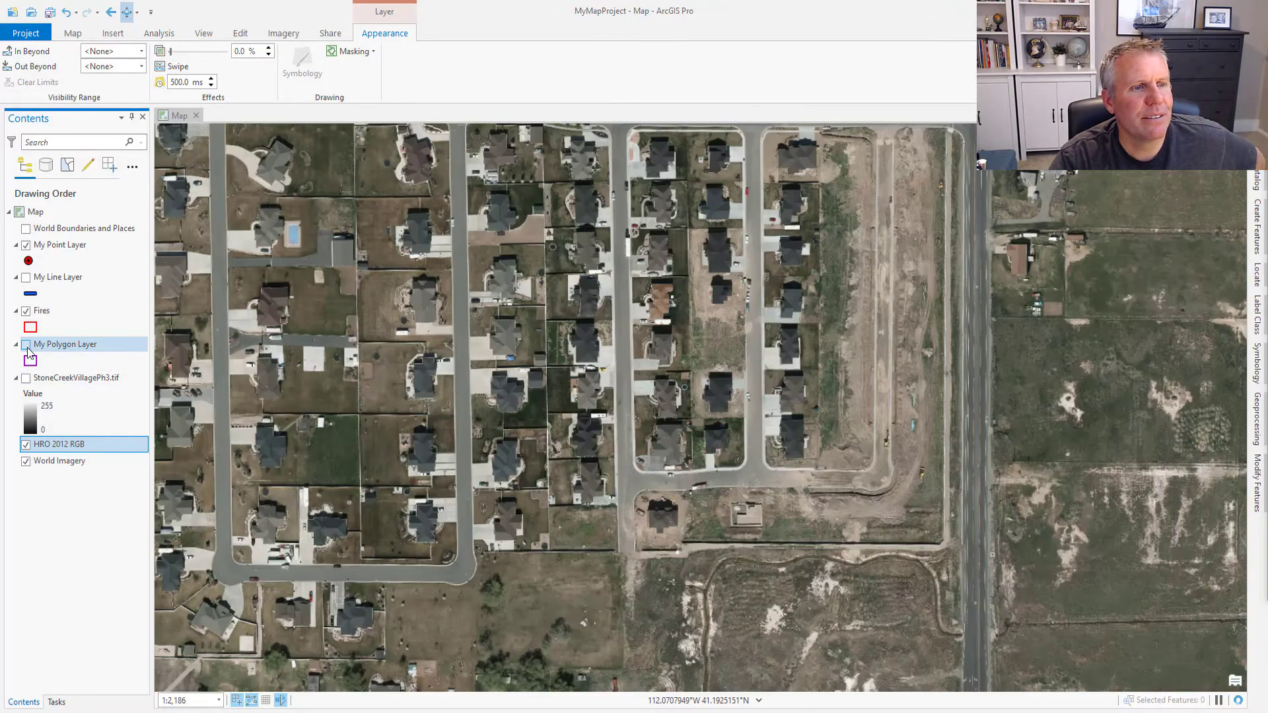
left_click(26, 344)
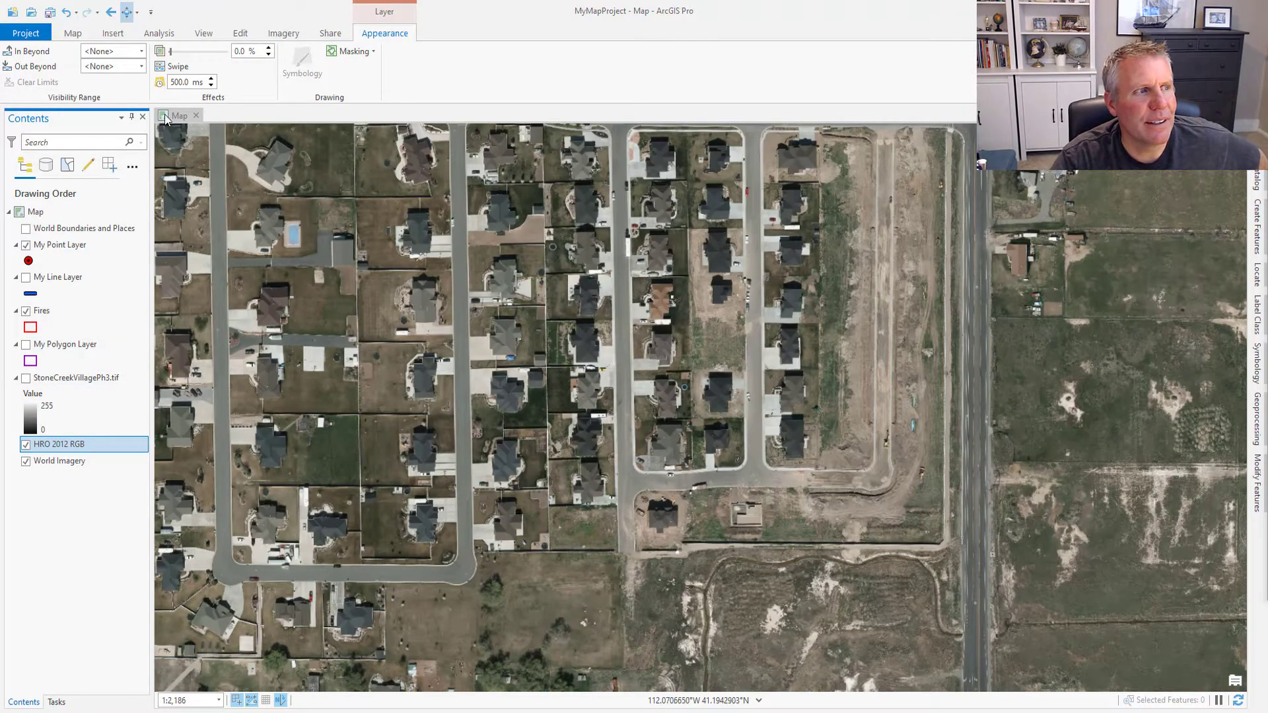
left_click(160, 83)
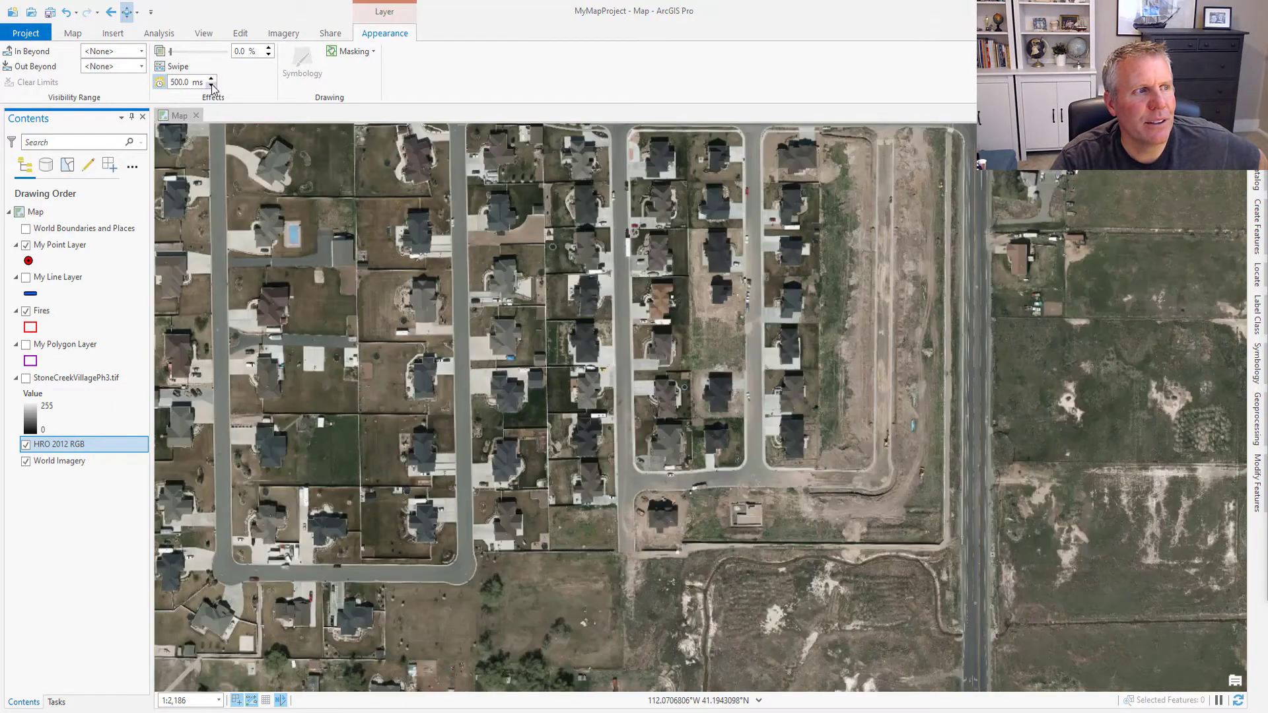
Step: Set the flicker interval to 1000 ms, briefly trying 100 ms before restoring 1000
left_click(211, 78)
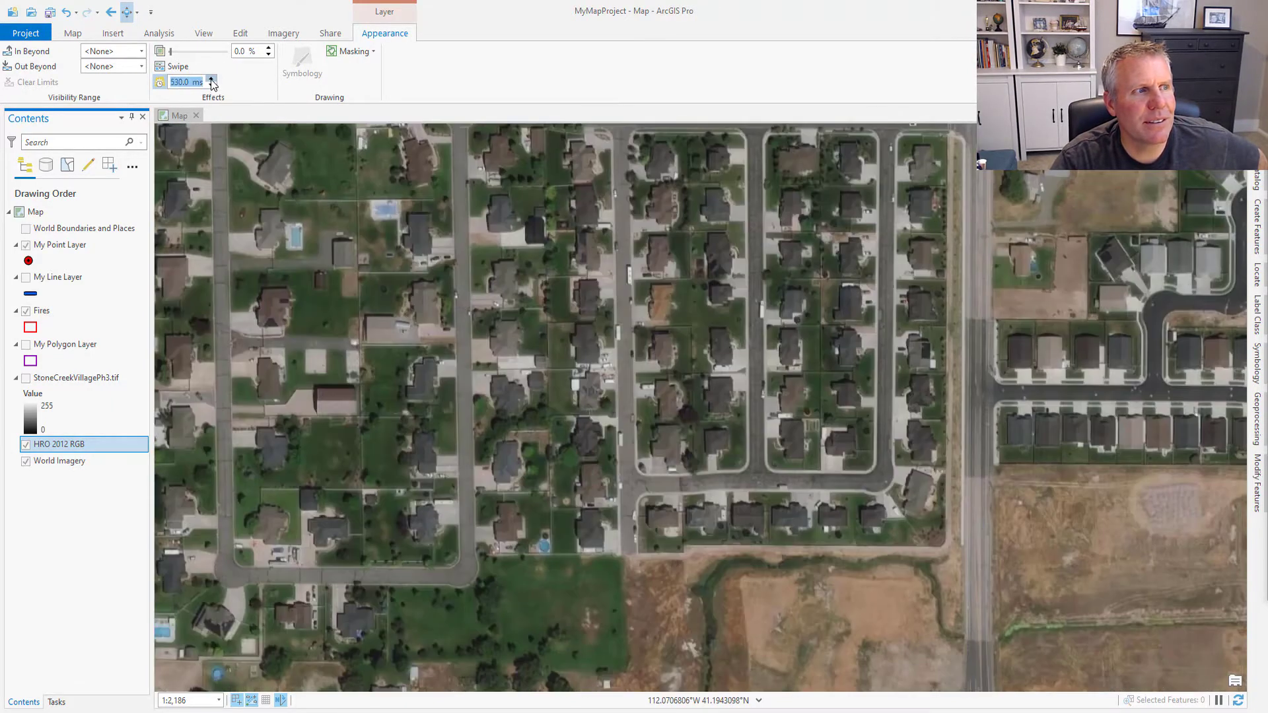
left_click(211, 78)
left_click(211, 79)
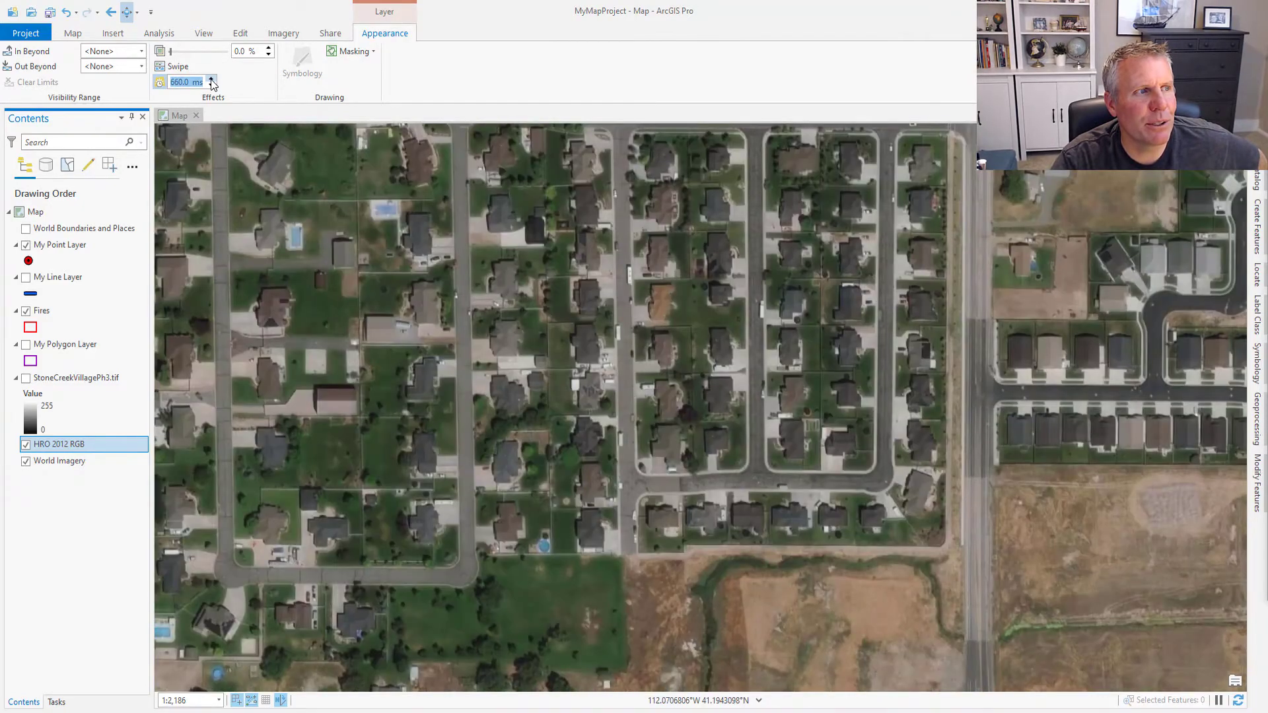
left_click(212, 78)
type("1000")
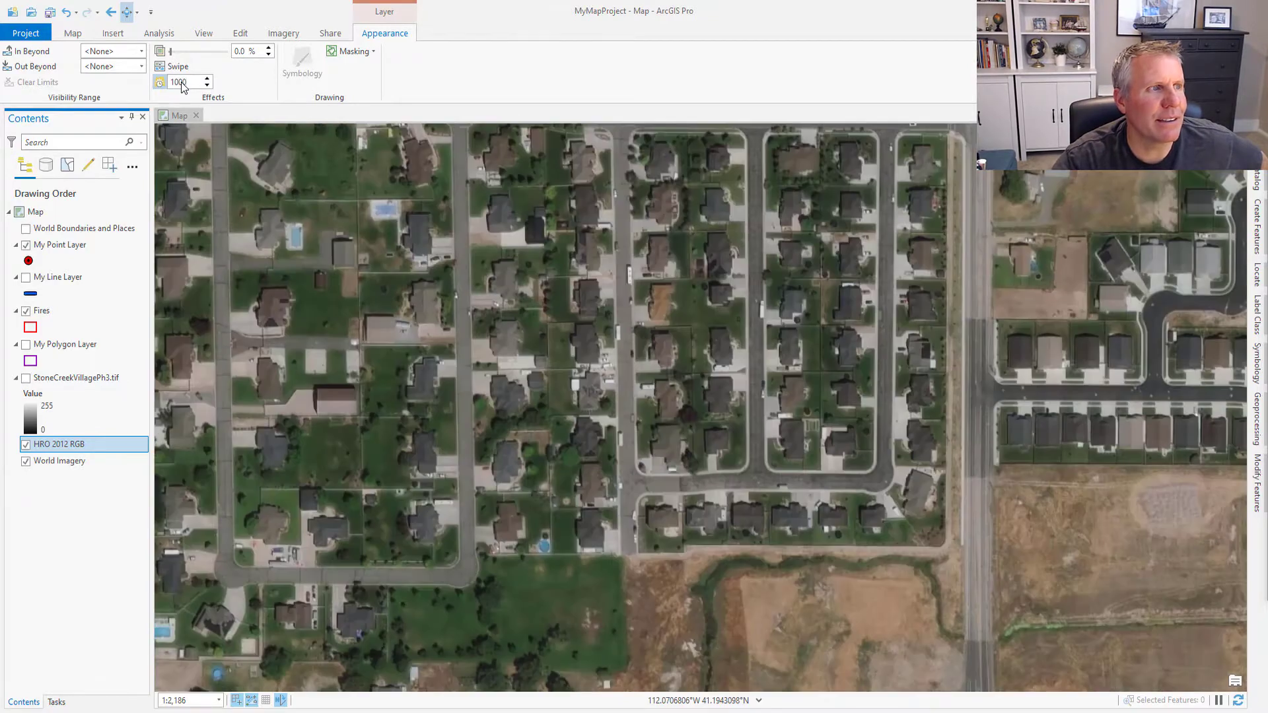
key("Return")
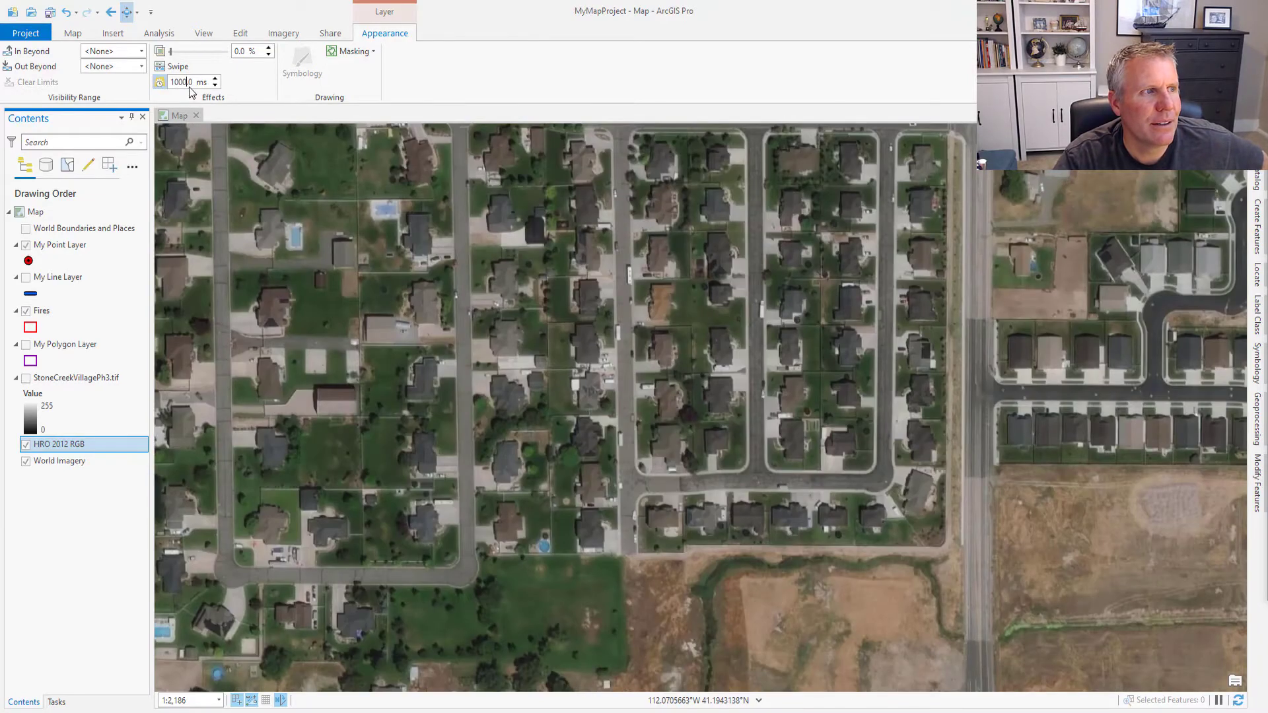
type("100")
key("Return")
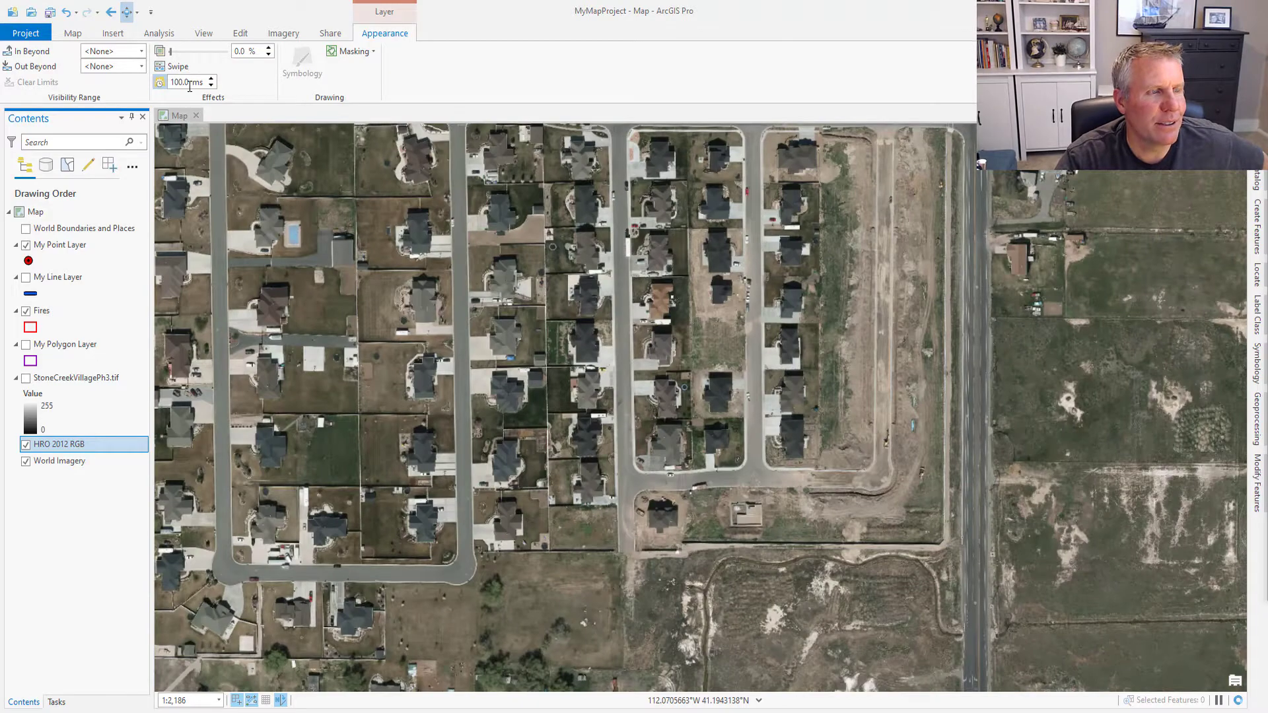
type("0")
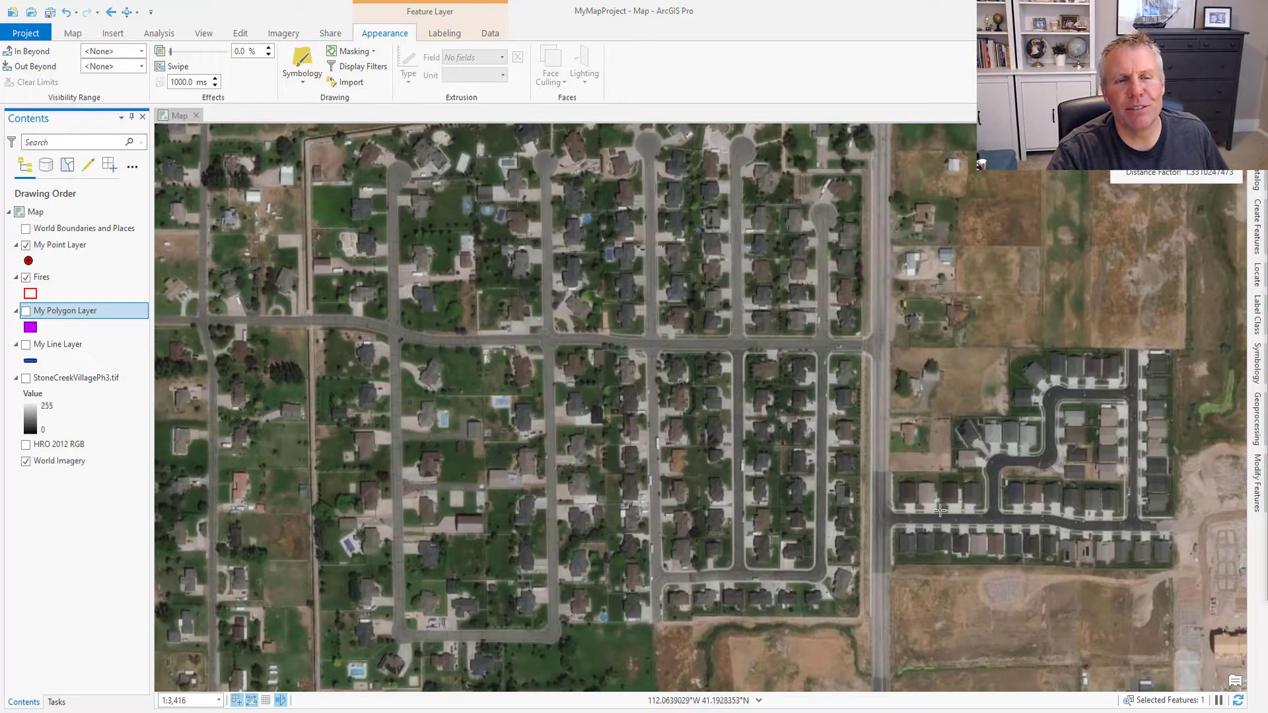
Step: Turn on My Line Layer and StoneCreekVillagePh3.tif, then flicker the plat at 1000 ms
left_click_drag(1073, 448, 825, 475)
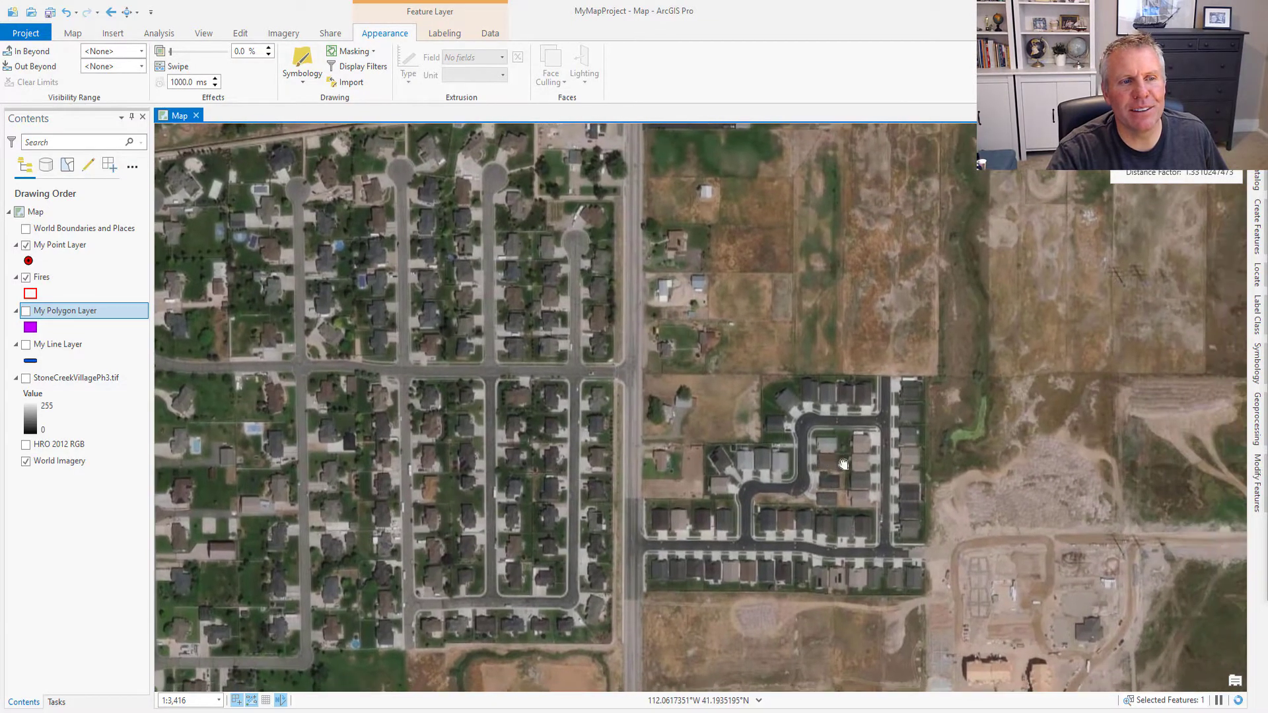
scroll(793, 482, "up", 3)
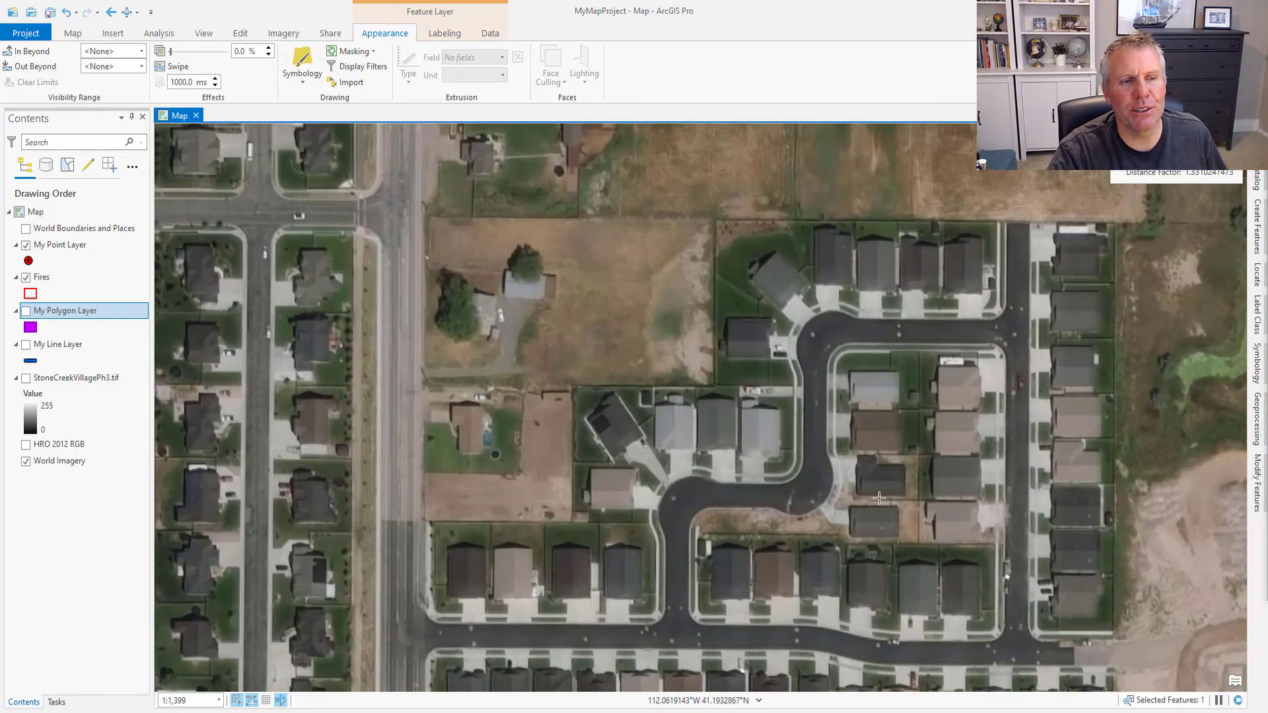
left_click(27, 345)
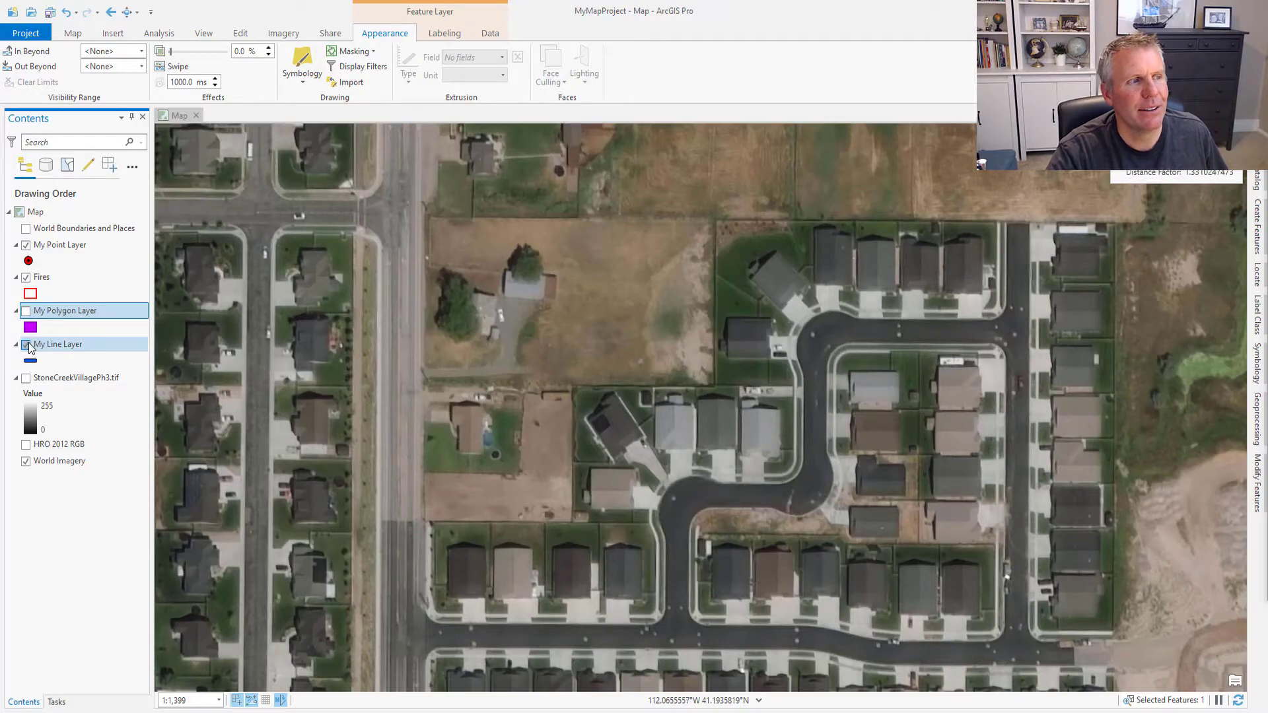
left_click(27, 379)
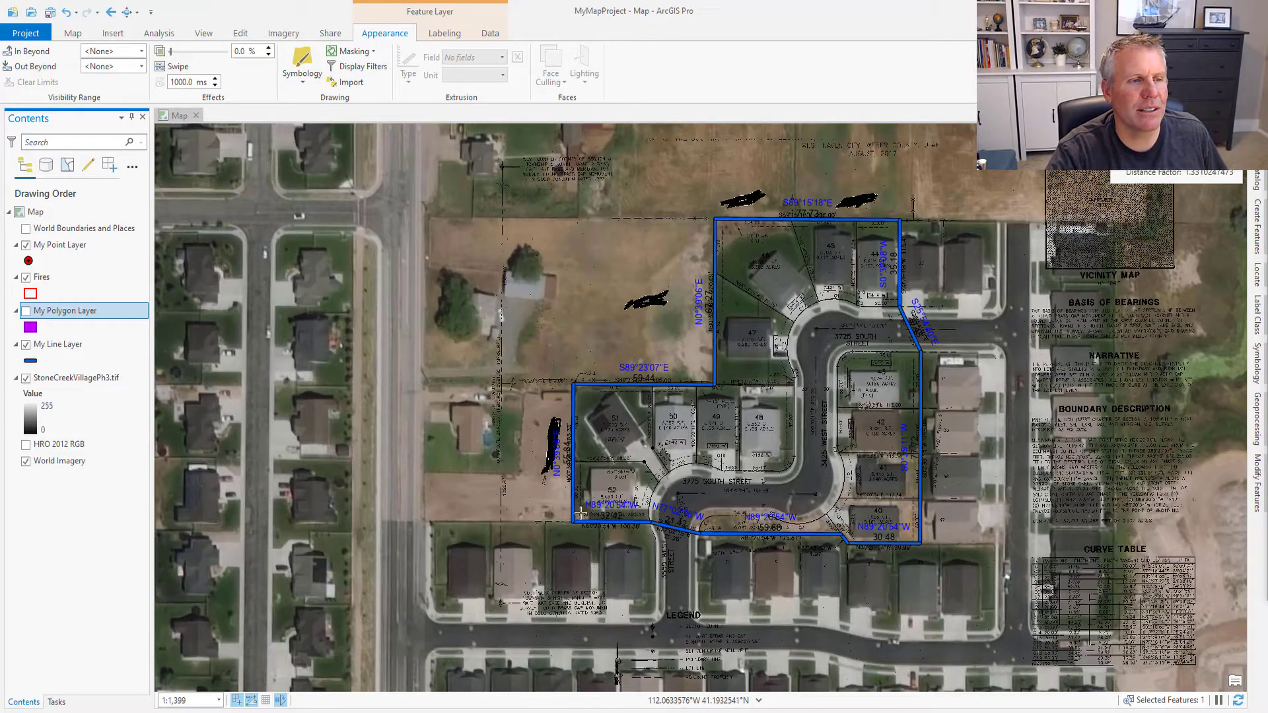
left_click(76, 378)
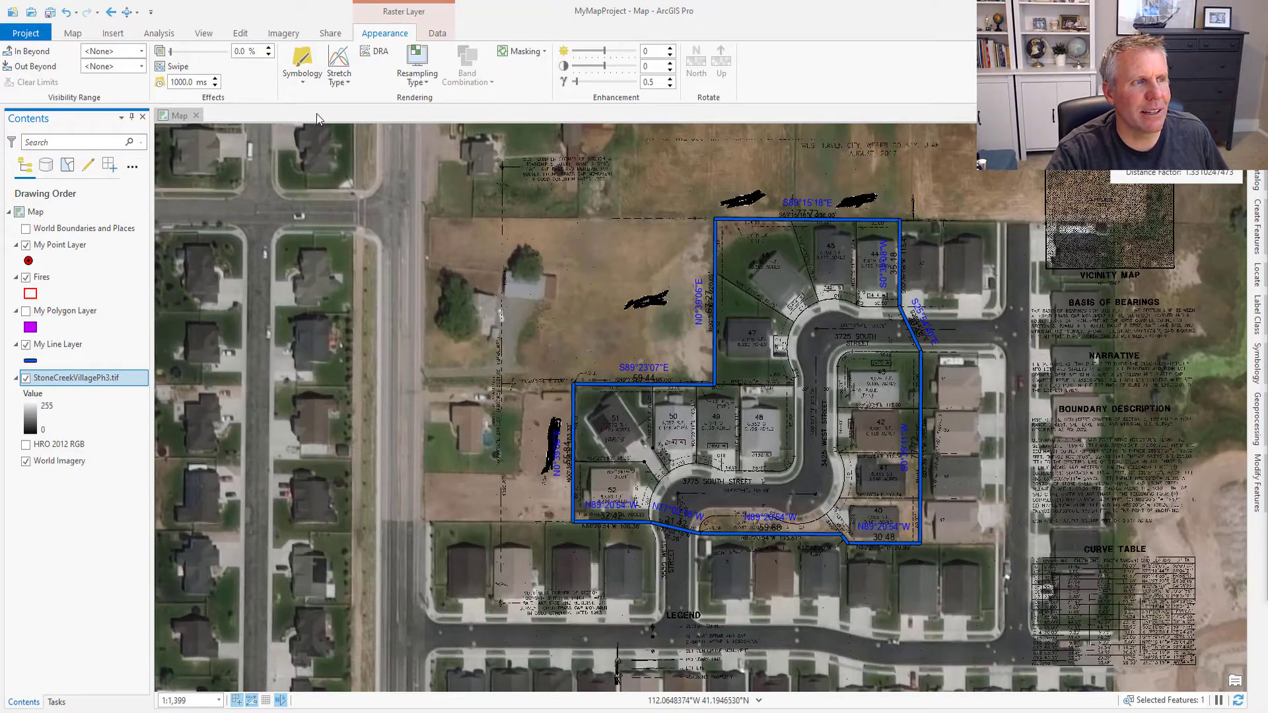
left_click(160, 83)
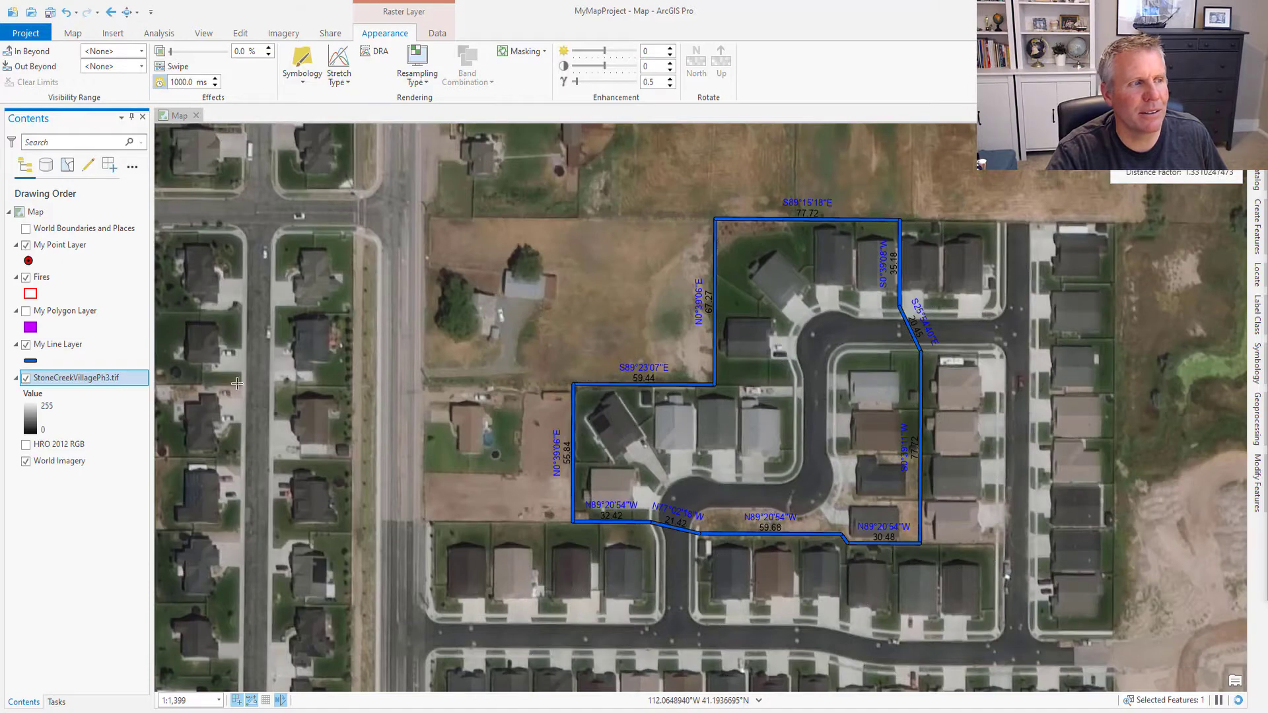
Step: Hide the StoneCreekVillagePh3.tif plat and flicker My Line Layer
left_click(25, 379)
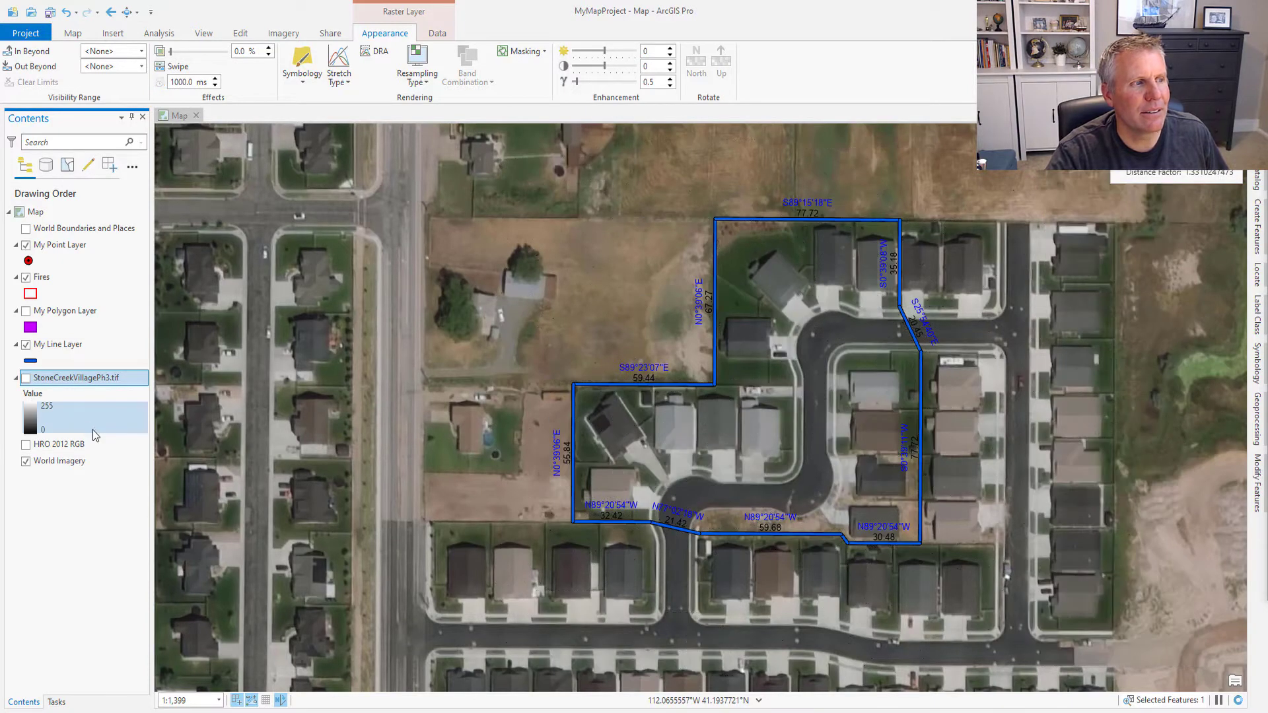
left_click(61, 347)
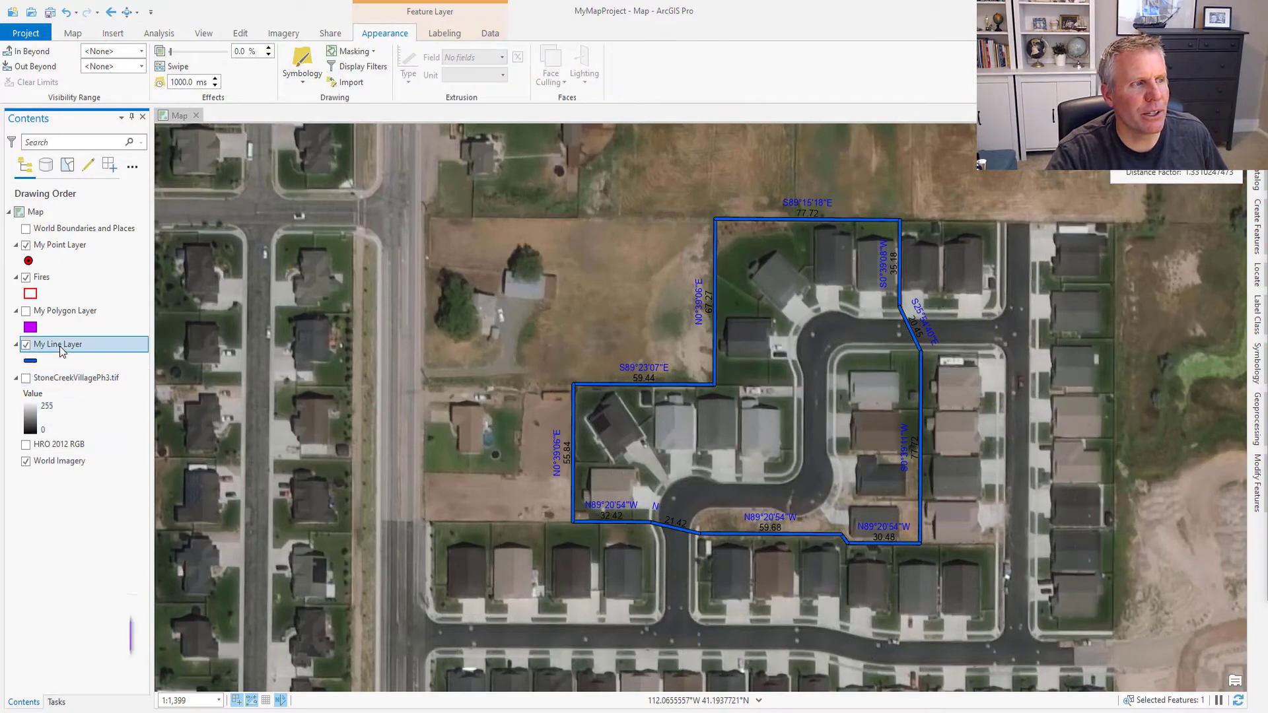
left_click(160, 82)
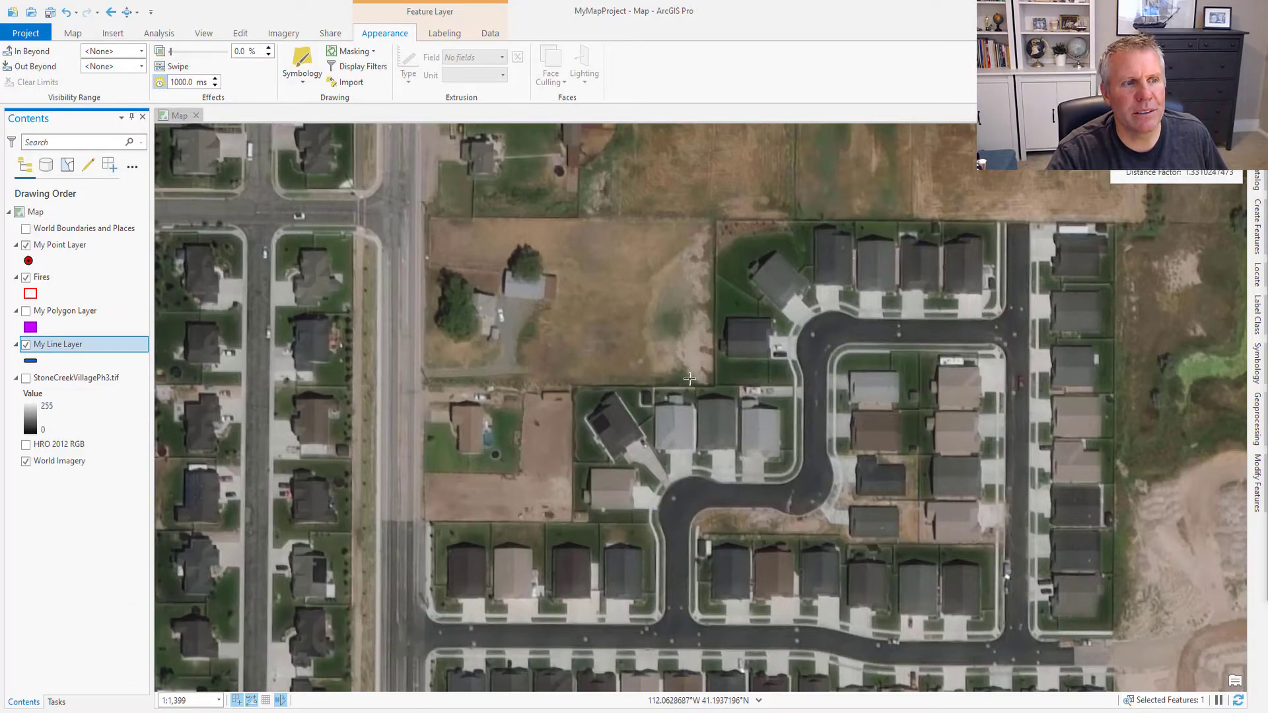
Step: Turn My Polygon Layer back on and flicker it over World Imagery
left_click(64, 312)
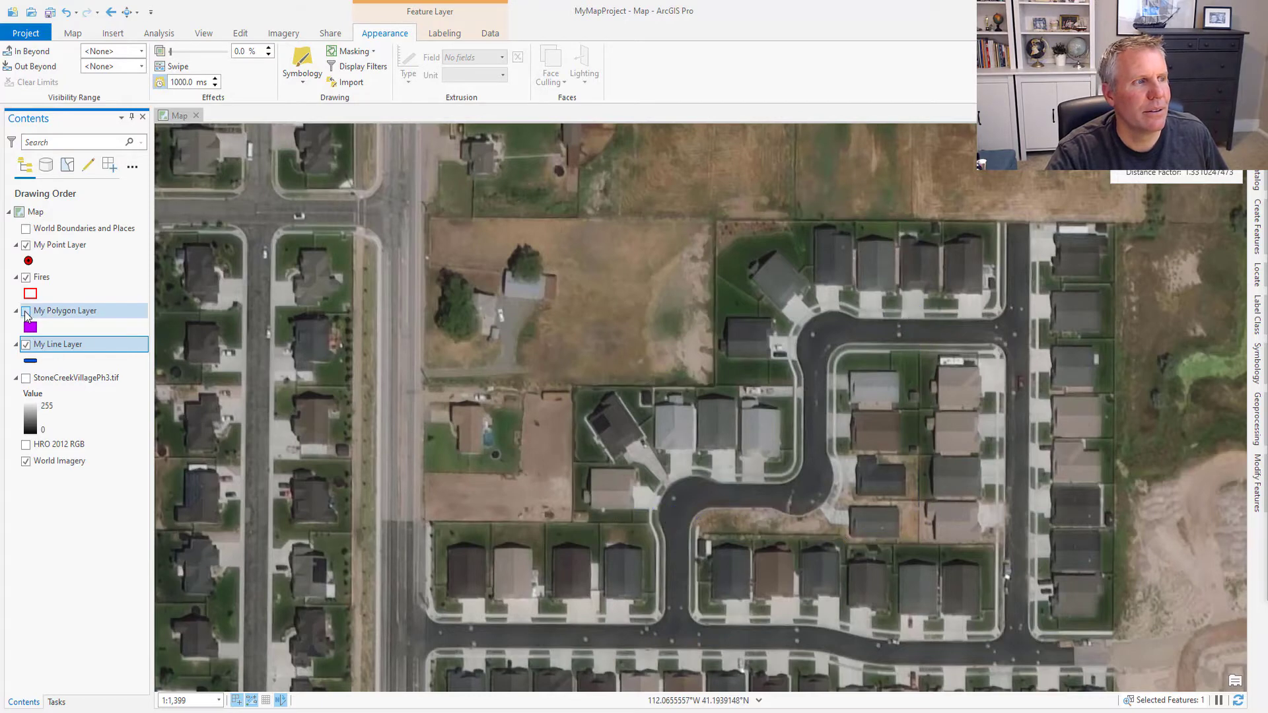
key("space")
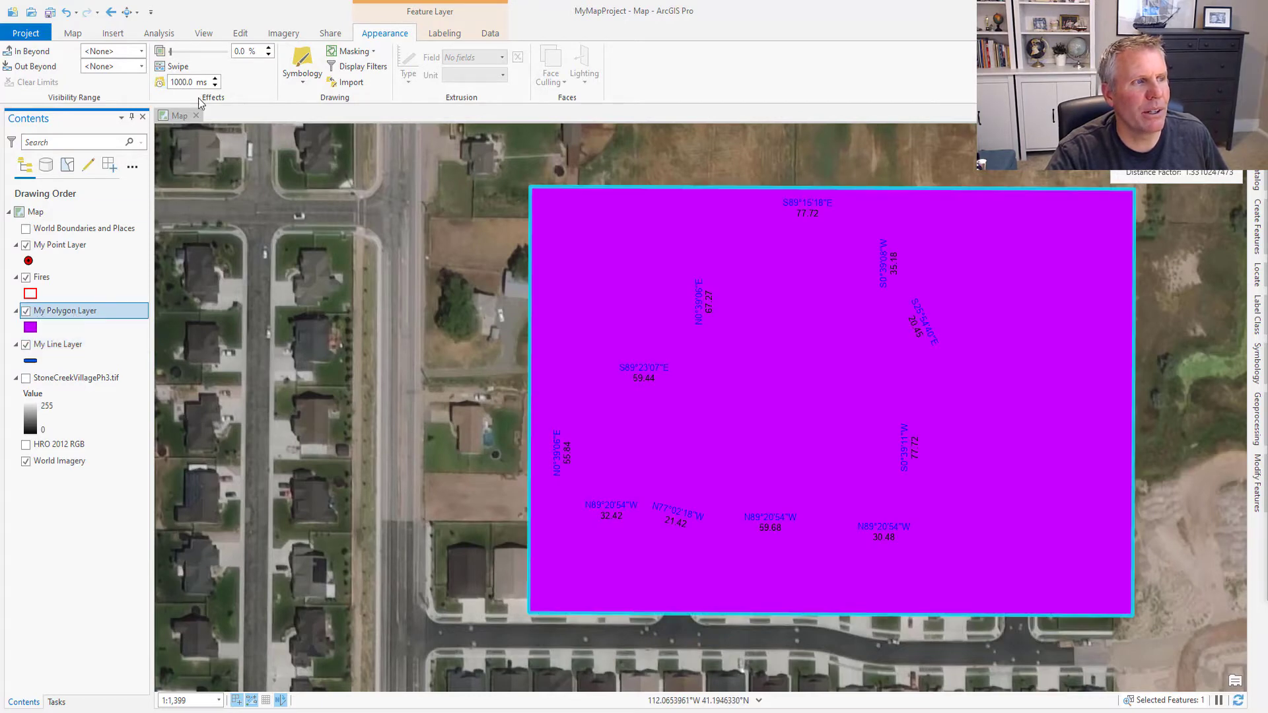
left_click(160, 81)
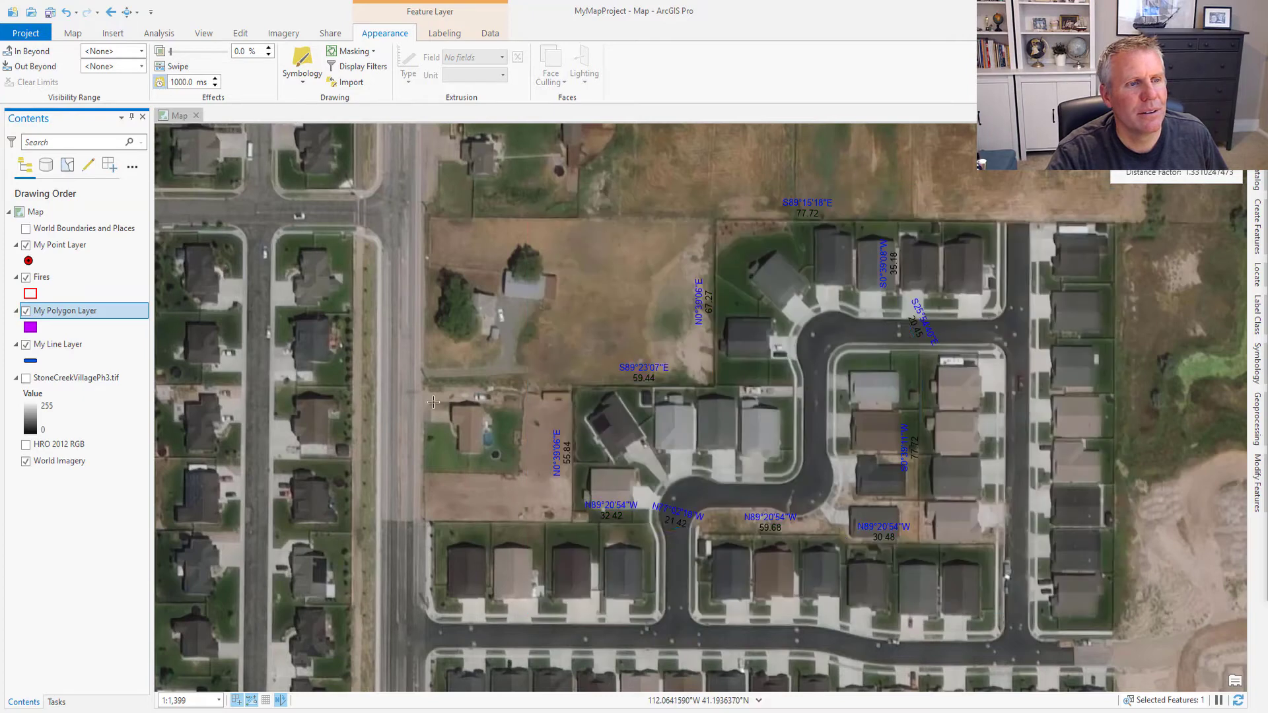